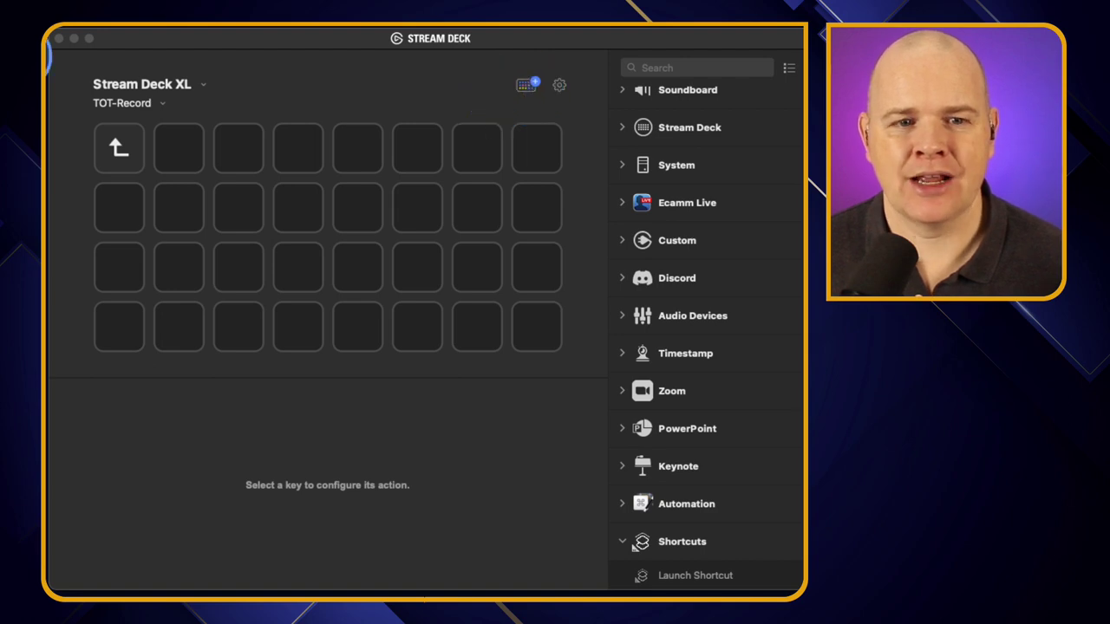
# - Bring up the store's Plugins page and search 'shortcuts' to find the Shortcuts plugin
pyautogui.moveTo(2, 99); pyautogui.dragTo(803, 43)
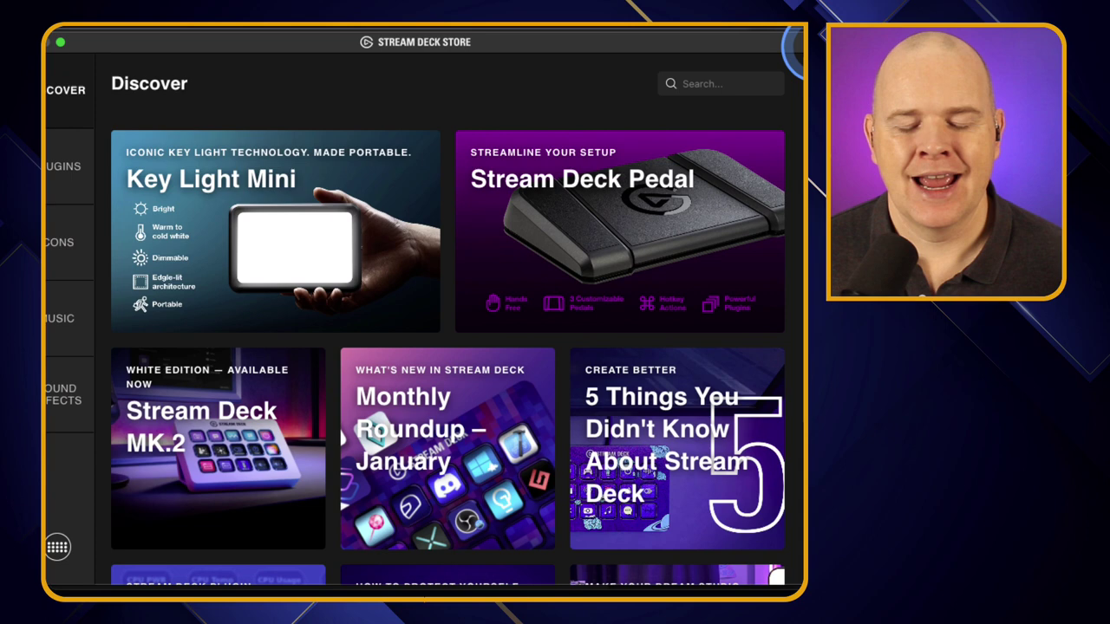
pyautogui.moveTo(649, 45); pyautogui.dragTo(679, 43)
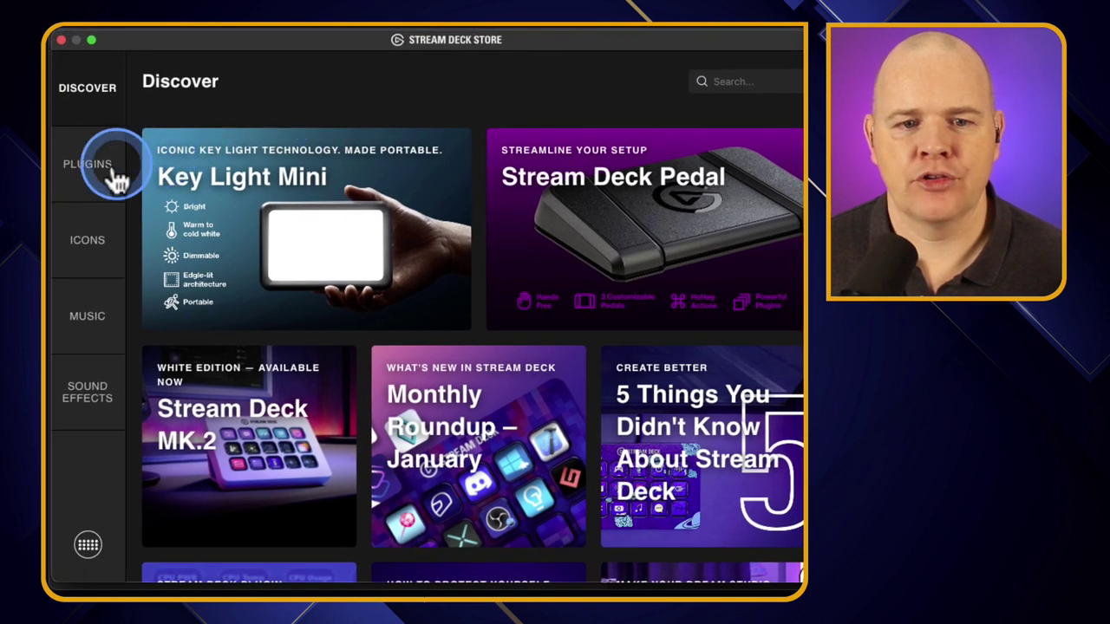
pyautogui.click(86, 177)
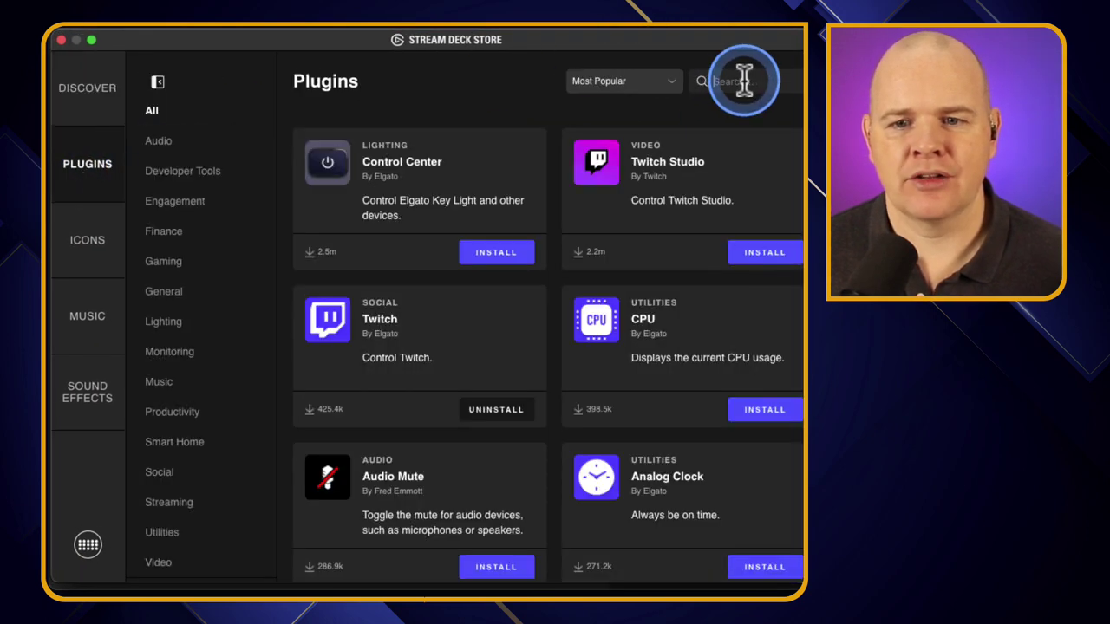
pyautogui.click(744, 81)
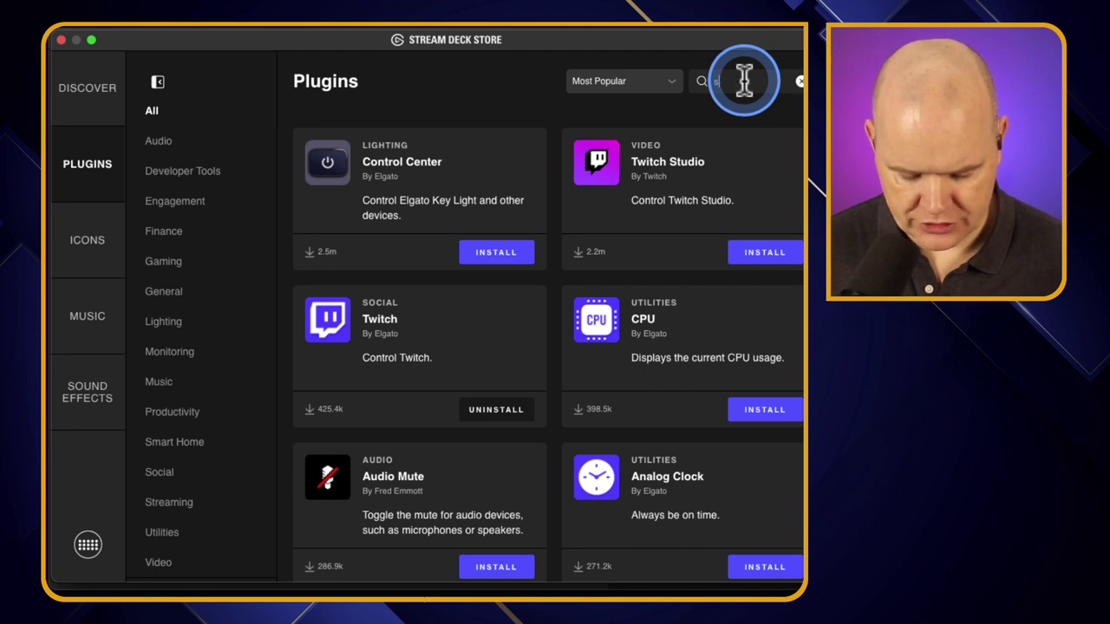
pyautogui.write('shortcu')
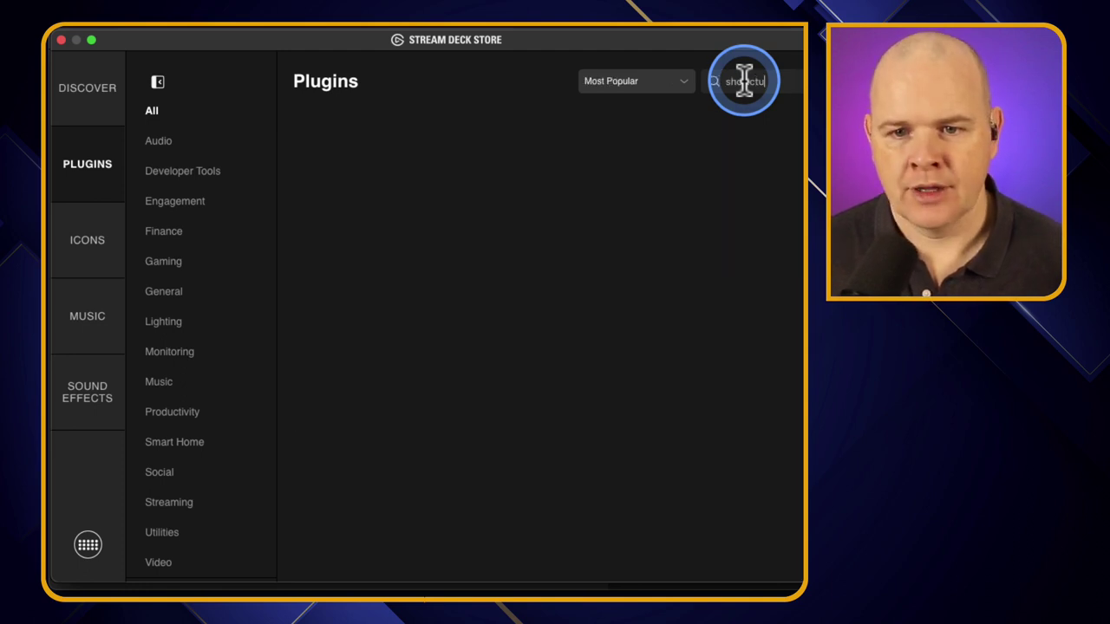
pyautogui.write('ts')
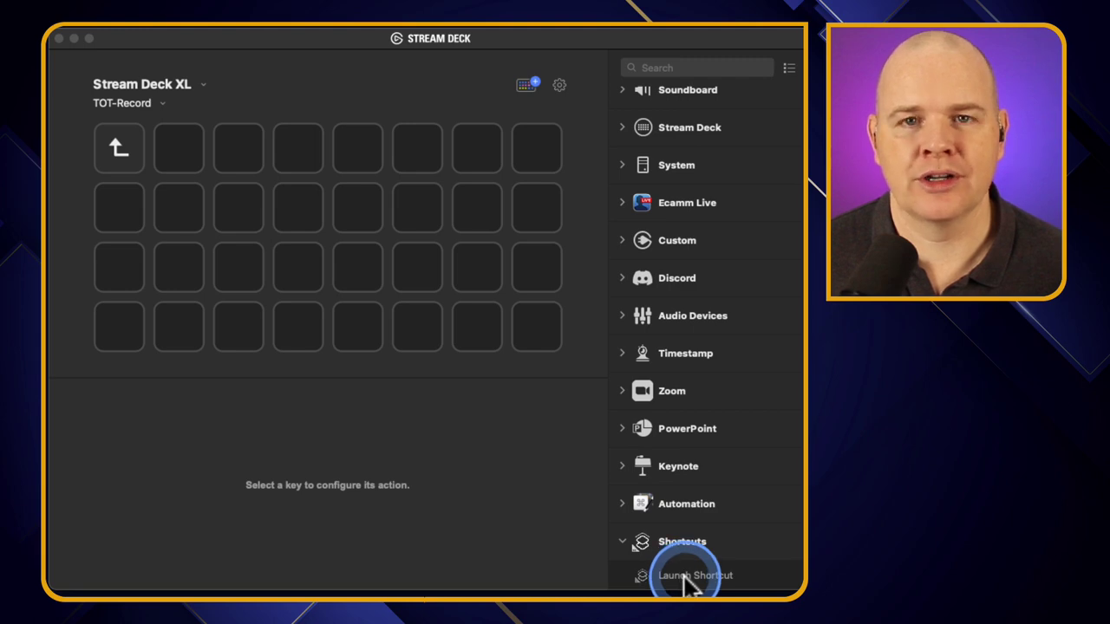
# - Assign Launch Shortcut to the row-two, fifth key and raise the System Preferences window
pyautogui.moveTo(685, 585); pyautogui.dragTo(348, 226)
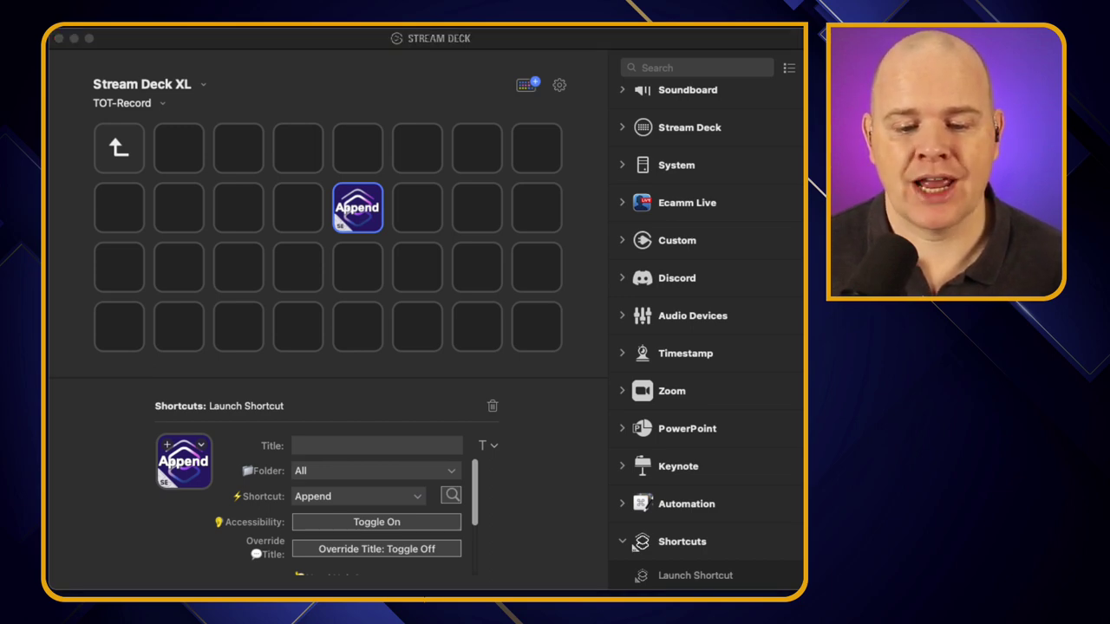
pyautogui.moveTo(458, 142); pyautogui.dragTo(478, 65)
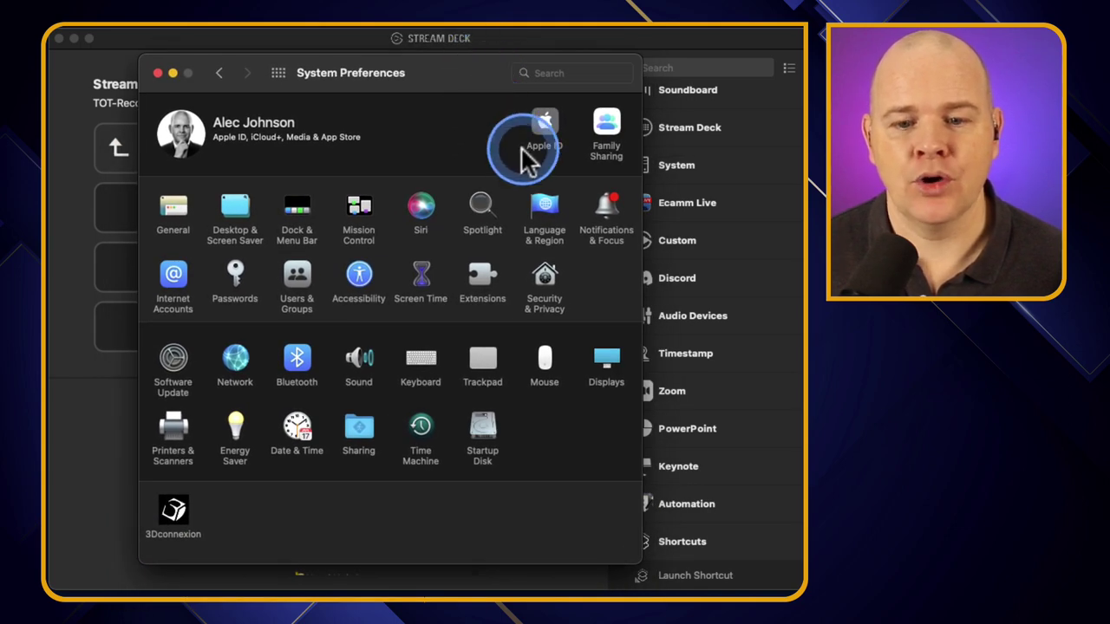
# - Verify Shortcuts.app is allowed for Stream Deck.app under Privacy > Automation, then move the window aside
pyautogui.click(546, 282)
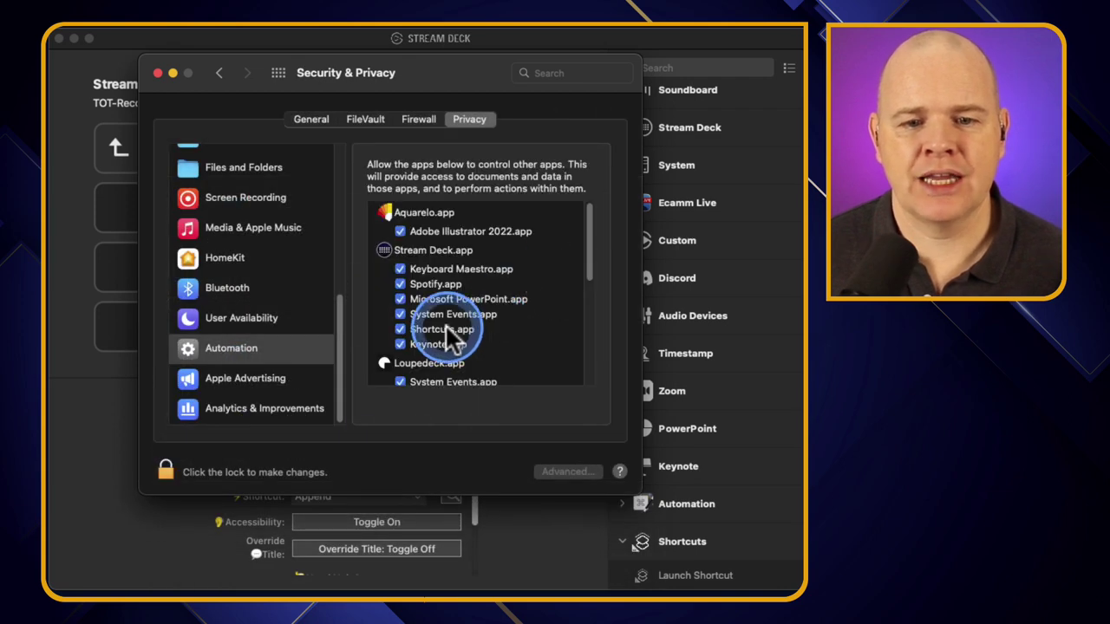
pyautogui.moveTo(334, 338); pyautogui.dragTo(337, 367)
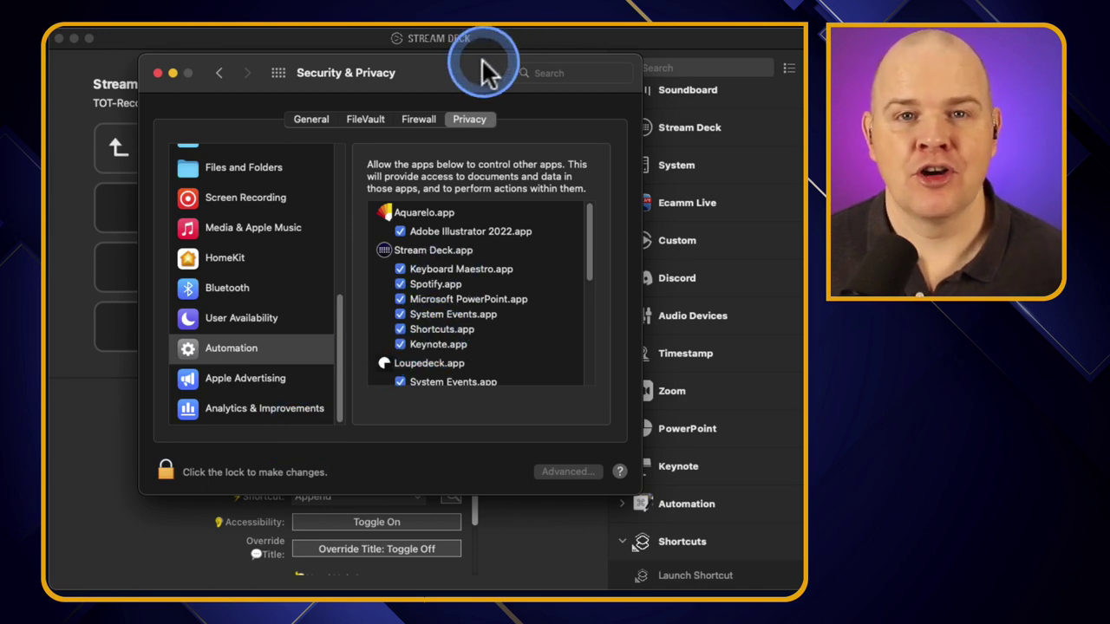
pyautogui.moveTo(489, 59); pyautogui.dragTo(329, 620)
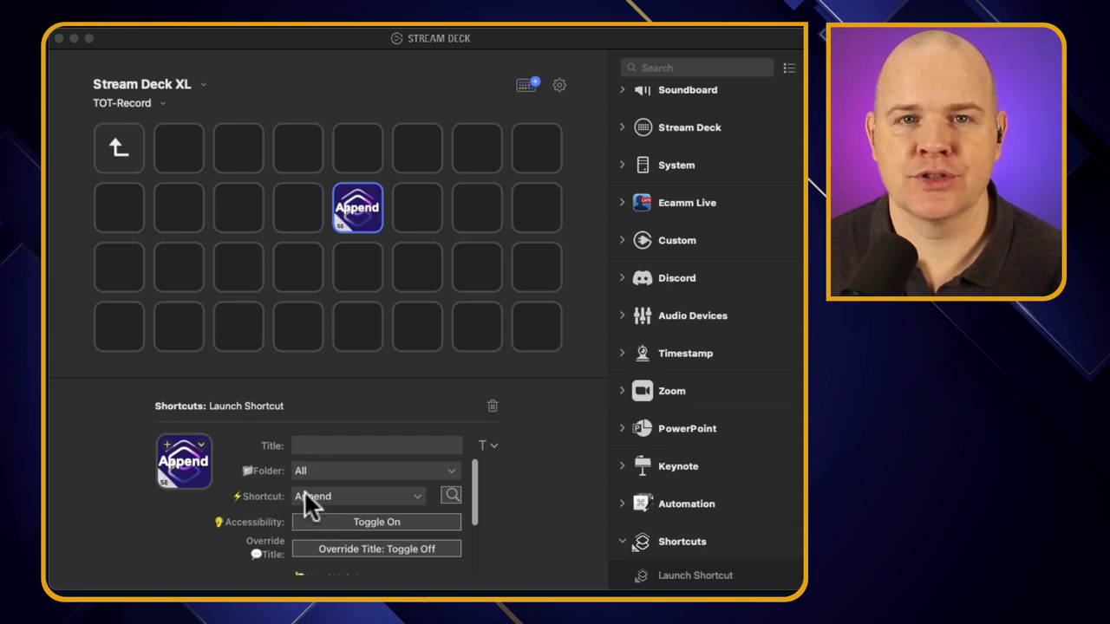
# - Keep Folder at All and set the key's shortcut to 'Ask For Name and Location'
pyautogui.click(453, 477)
pyautogui.click(453, 477)
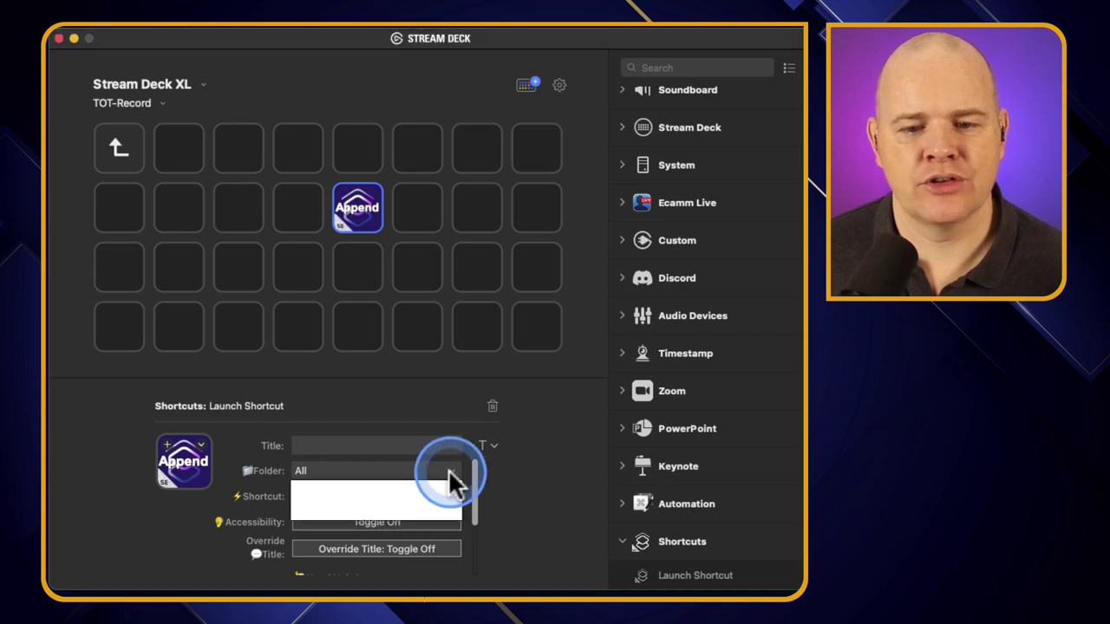
pyautogui.click(453, 476)
pyautogui.click(450, 473)
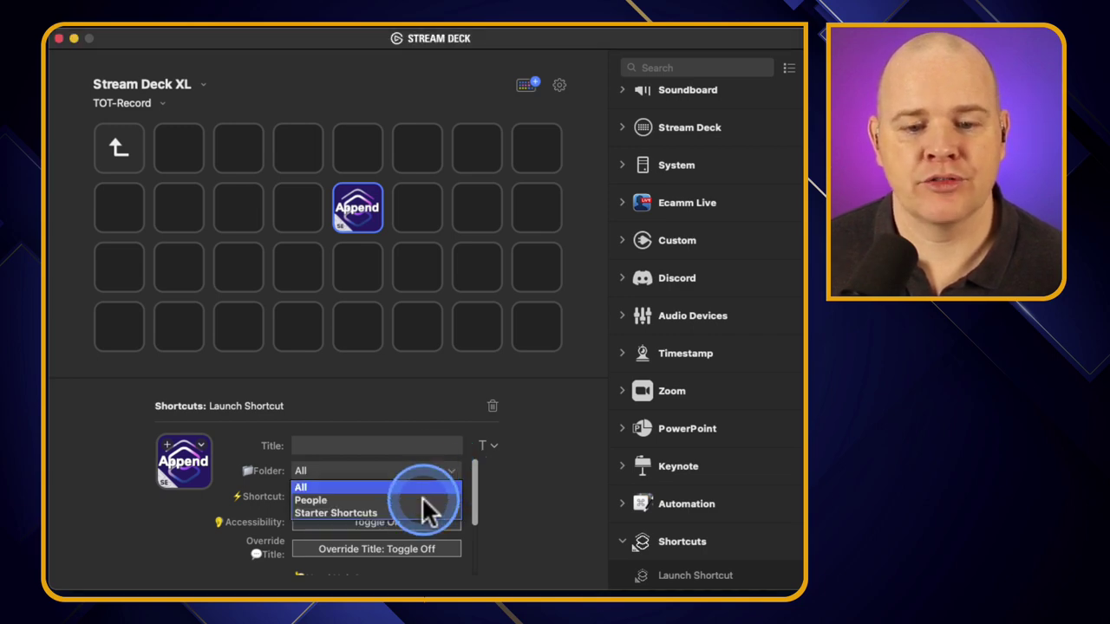
pyautogui.click(445, 469)
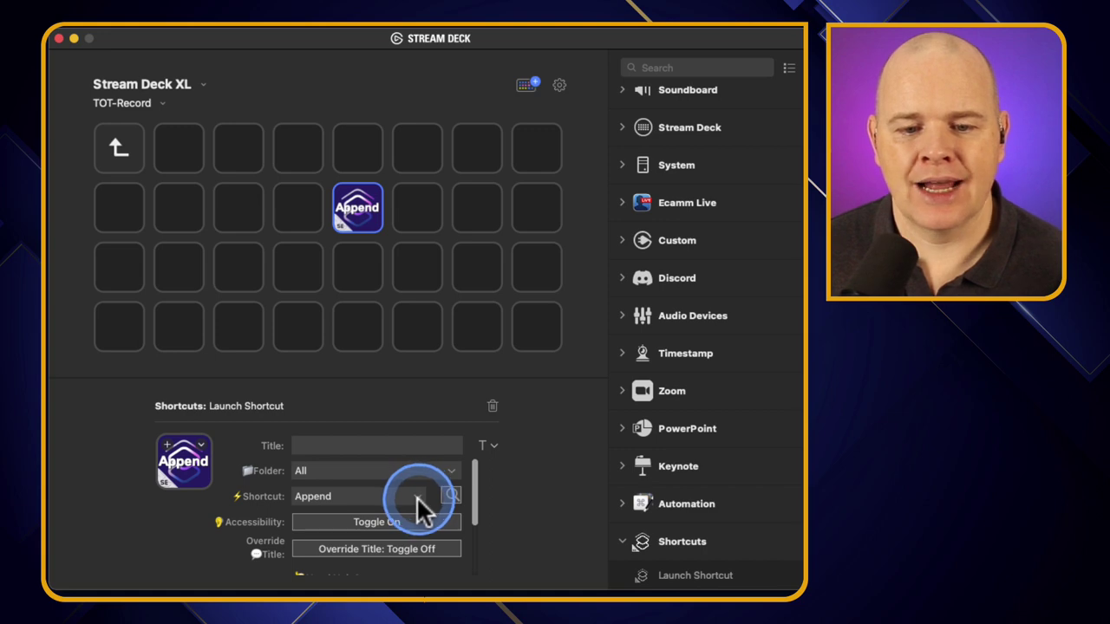
pyautogui.click(315, 496)
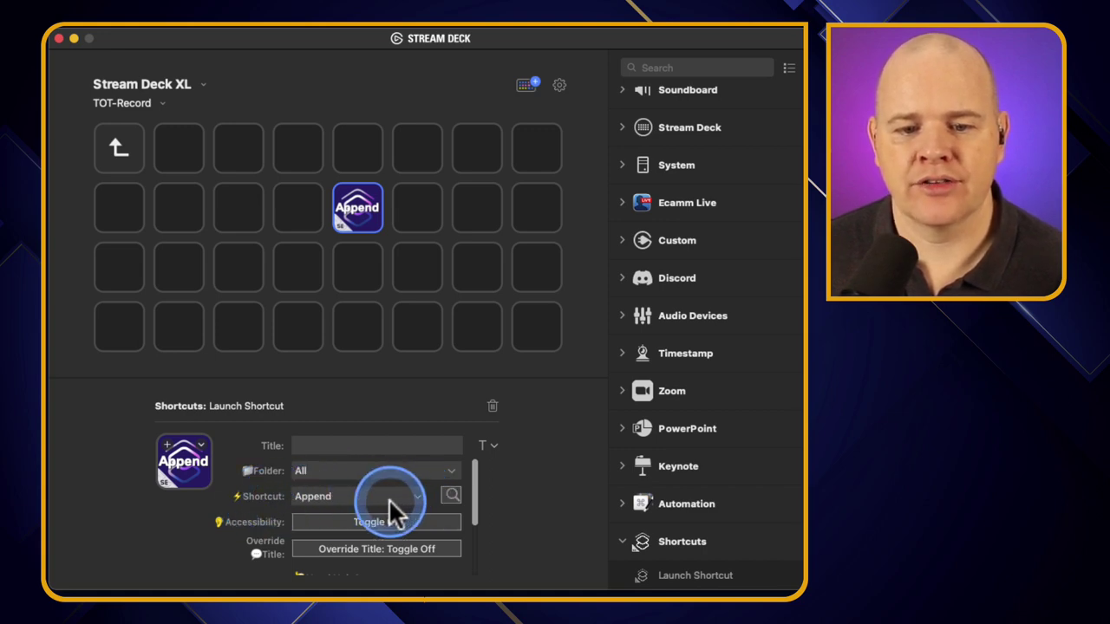
pyautogui.click(420, 498)
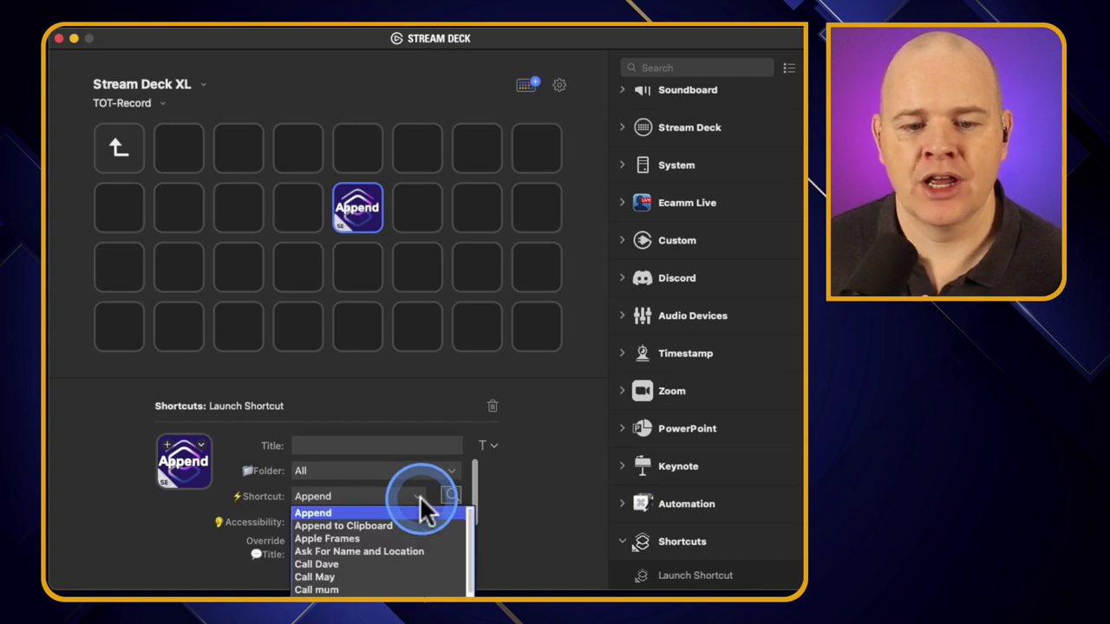
pyautogui.click(415, 552)
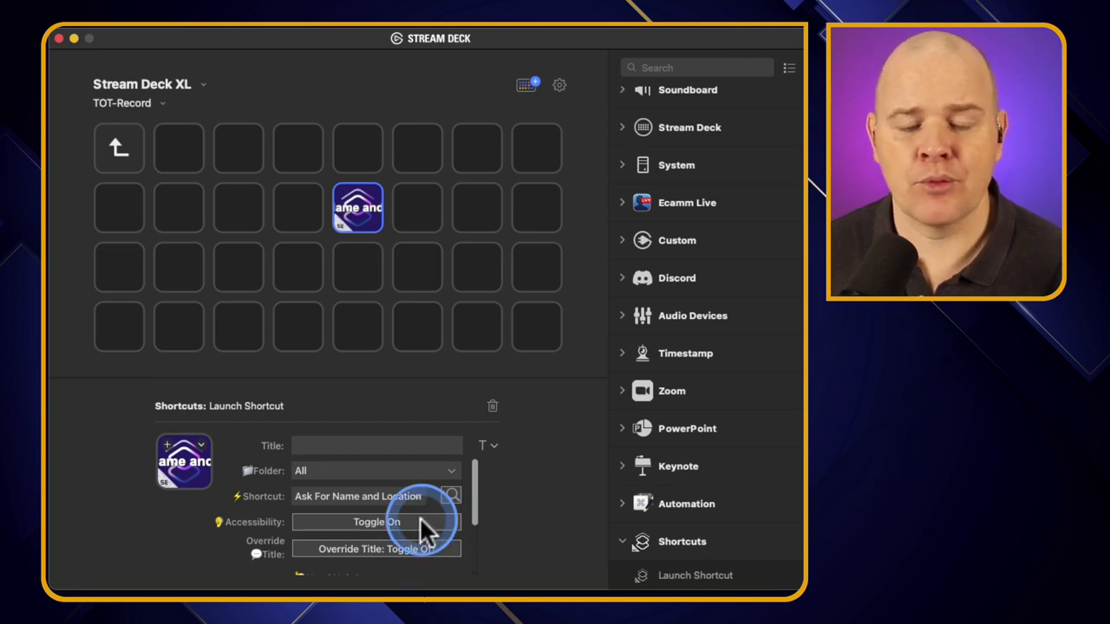
pyautogui.click(450, 497)
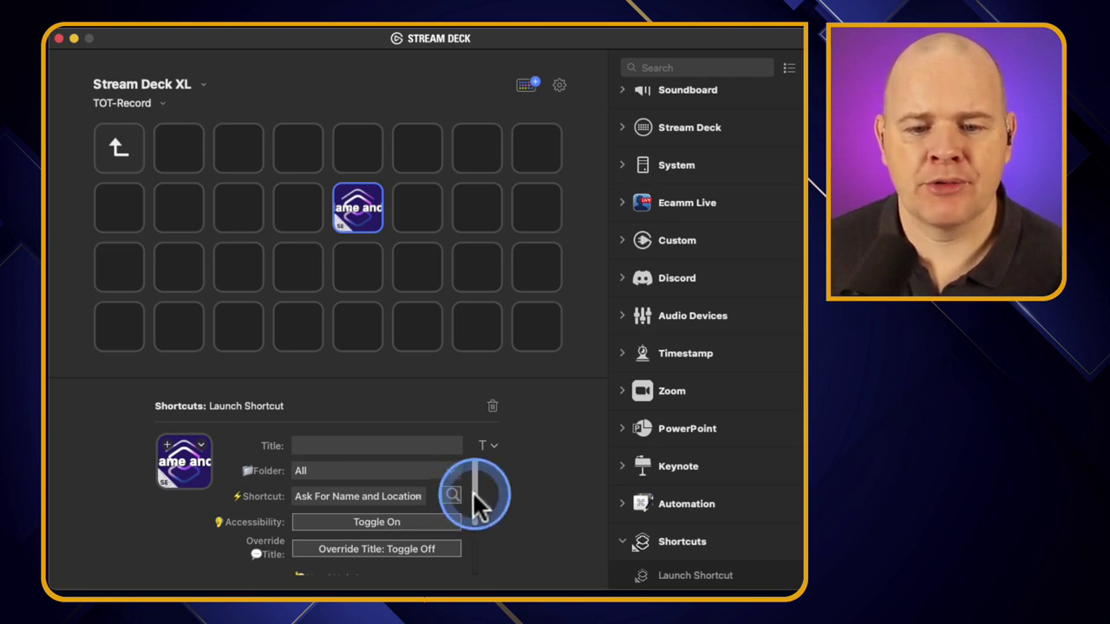
pyautogui.moveTo(473, 491); pyautogui.dragTo(472, 511)
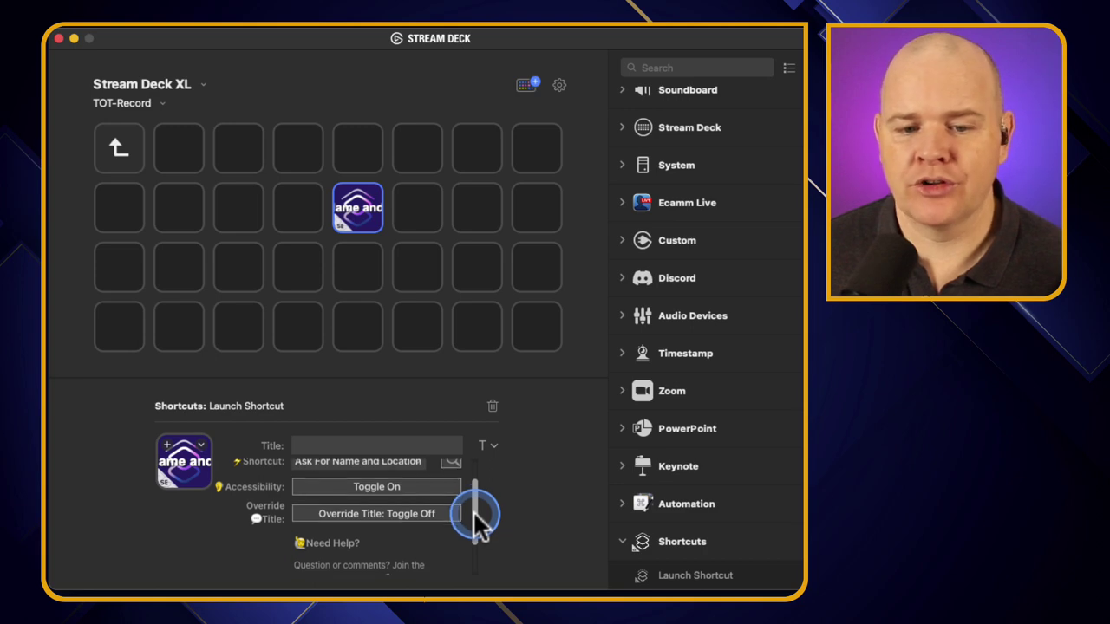
pyautogui.click(335, 485)
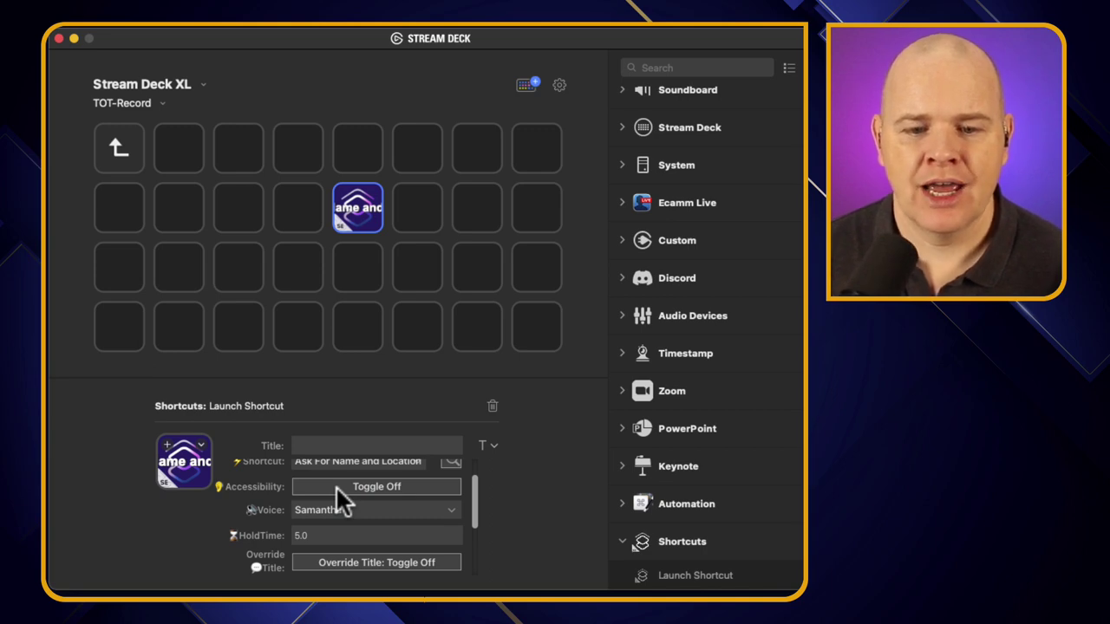
pyautogui.click(336, 486)
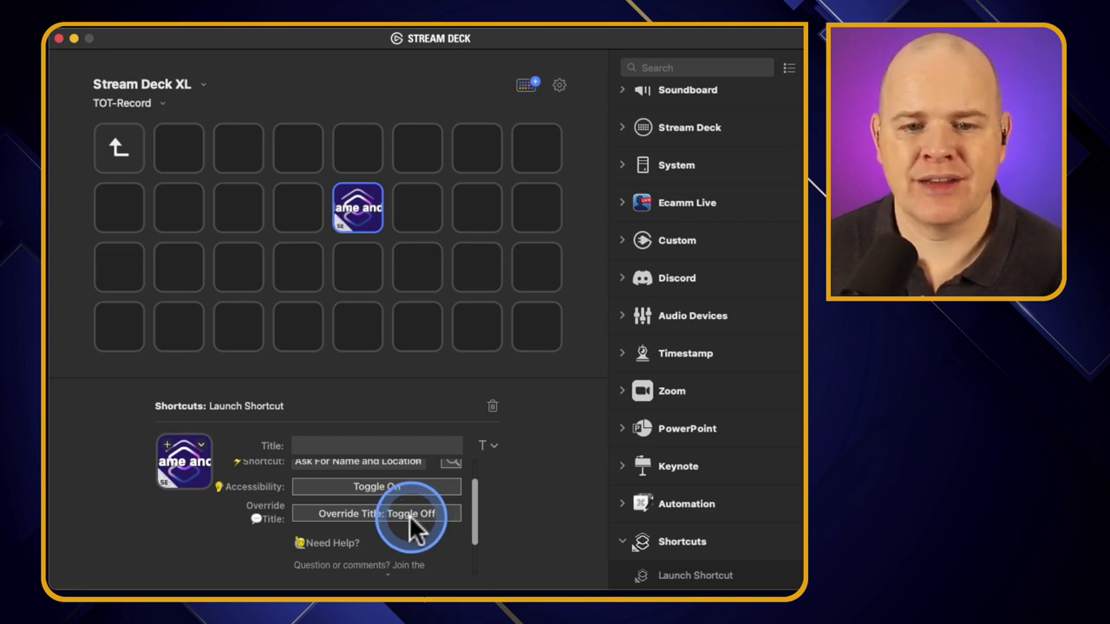
pyautogui.click(408, 514)
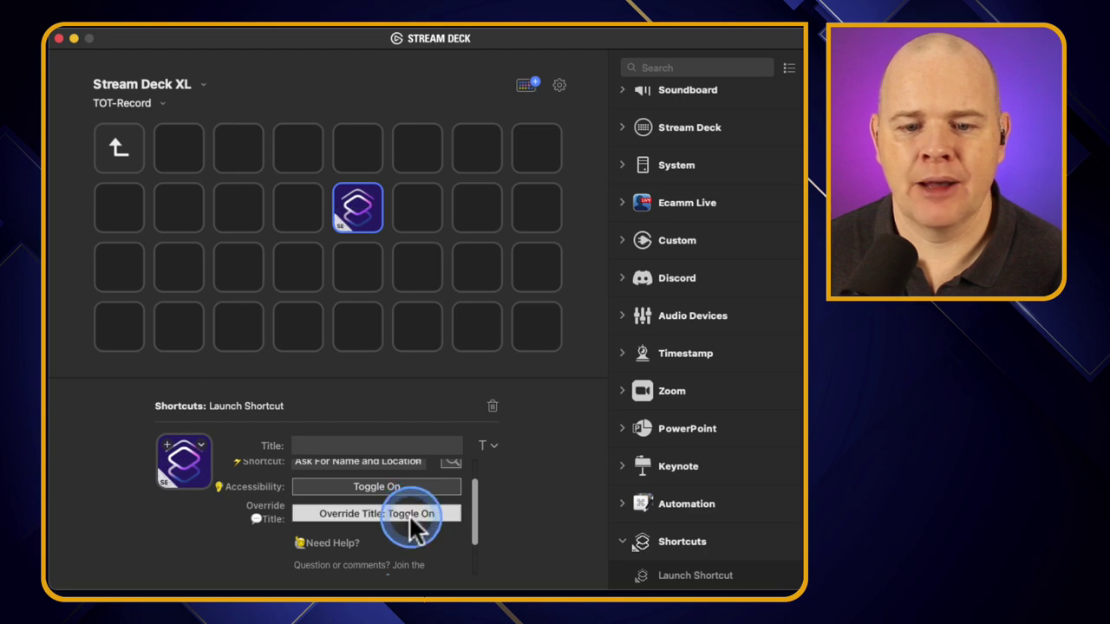
pyautogui.click(408, 514)
pyautogui.scroll(2, 408, 514)
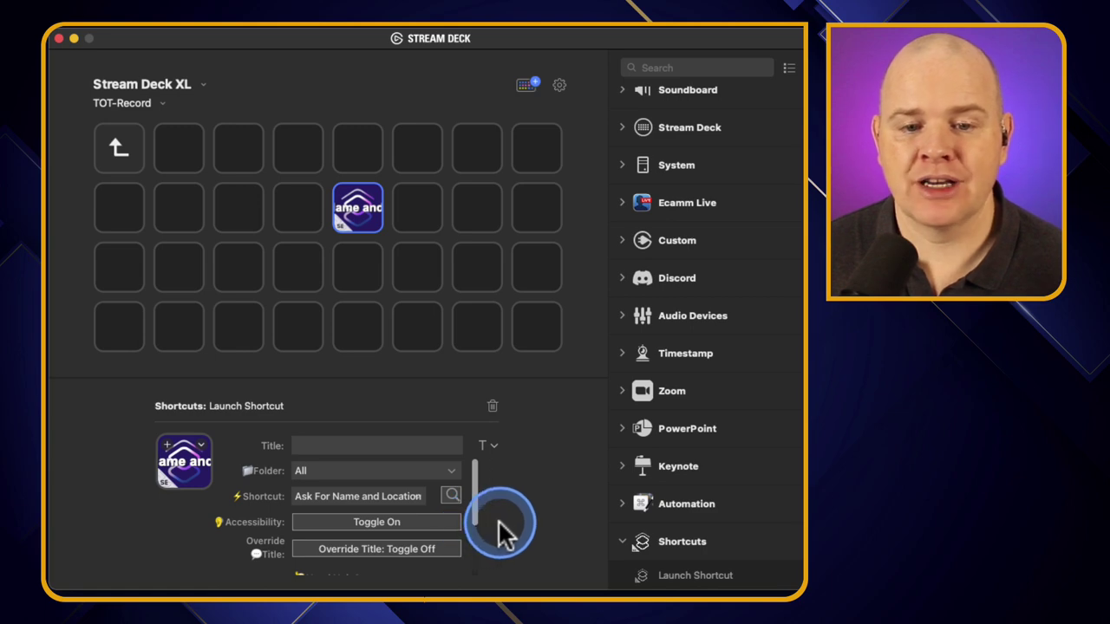
# - Uncheck Show Title in the key's title options so only the Shortcuts icon shows
pyautogui.click(486, 446)
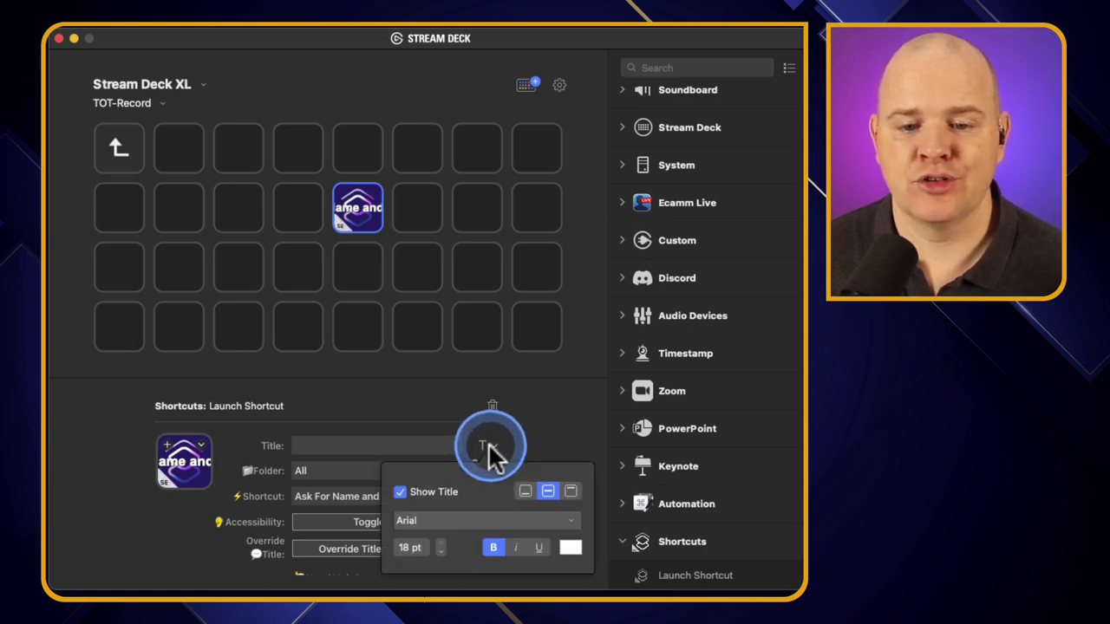
pyautogui.click(399, 491)
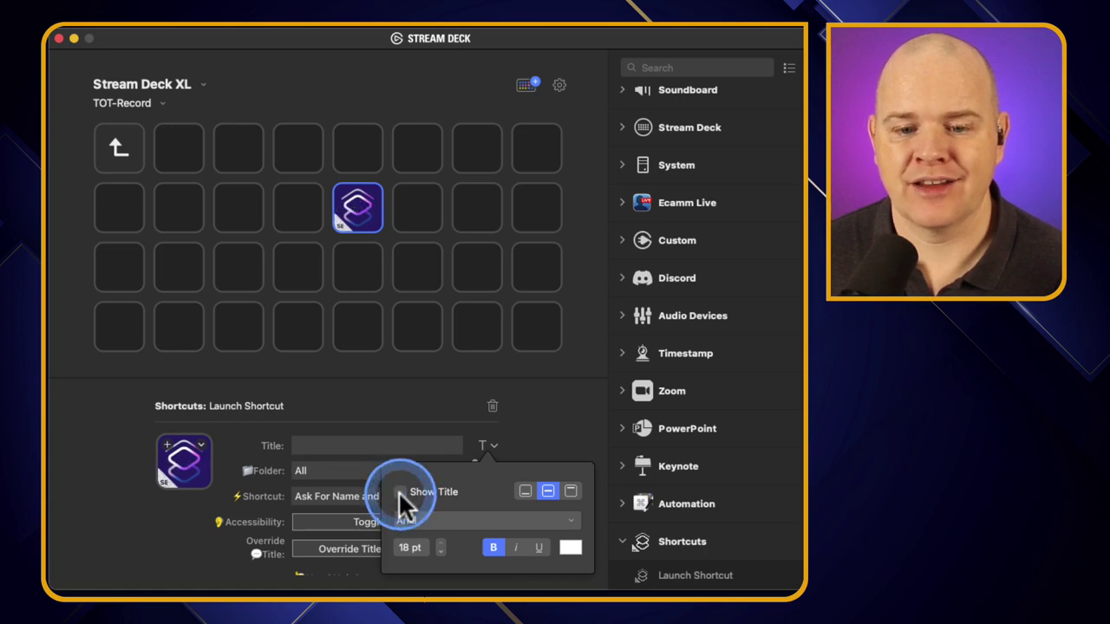
pyautogui.click(492, 444)
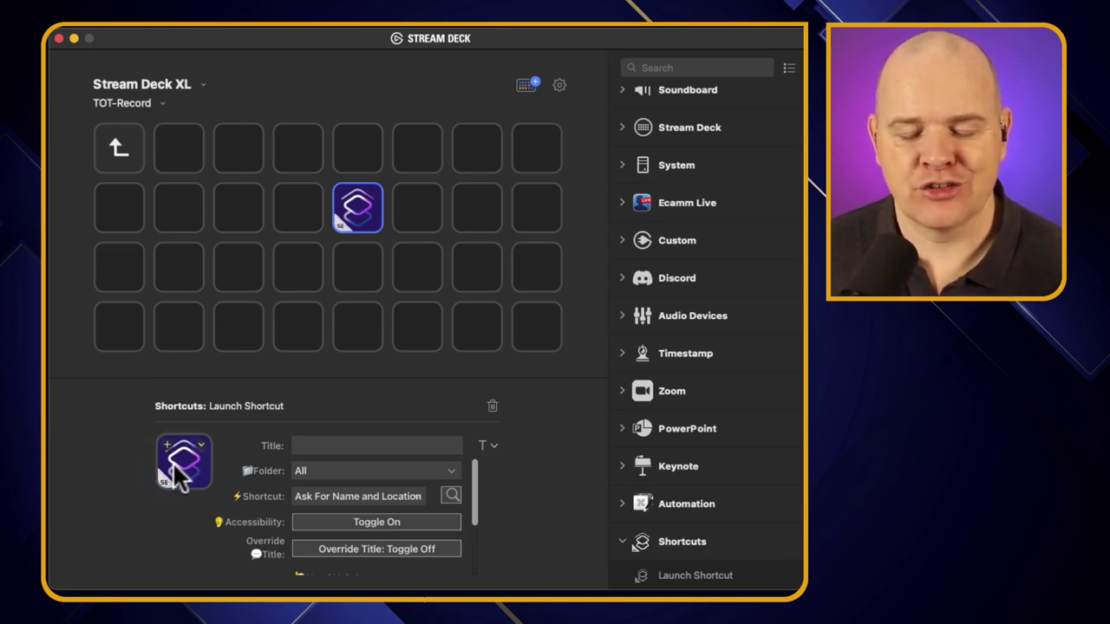
pyautogui.scroll(-2, 468, 503)
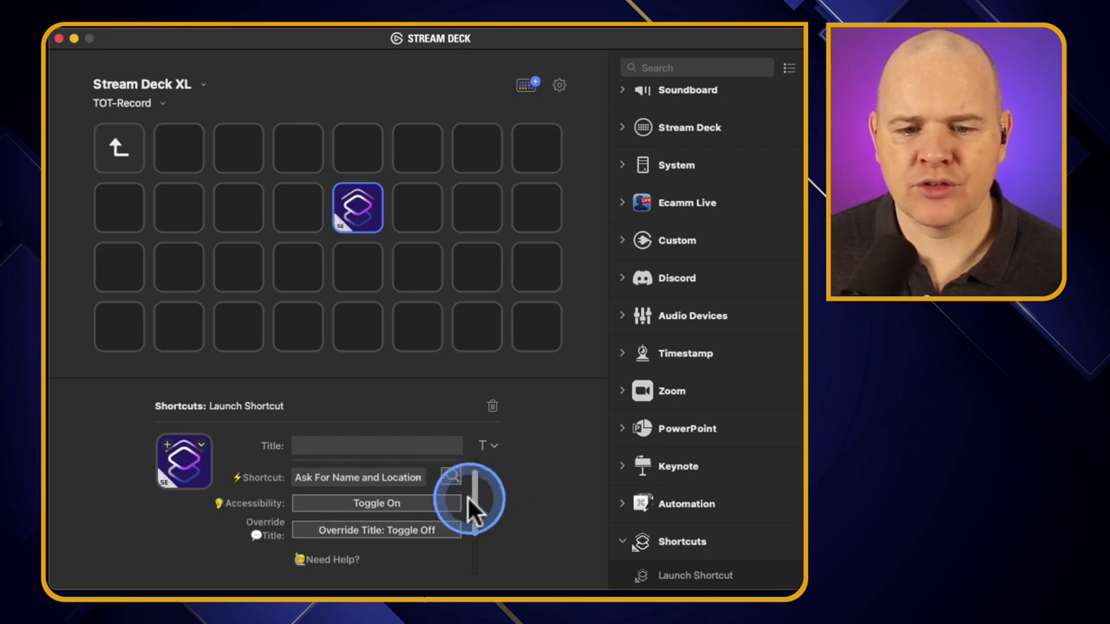
pyautogui.moveTo(473, 481); pyautogui.dragTo(470, 545)
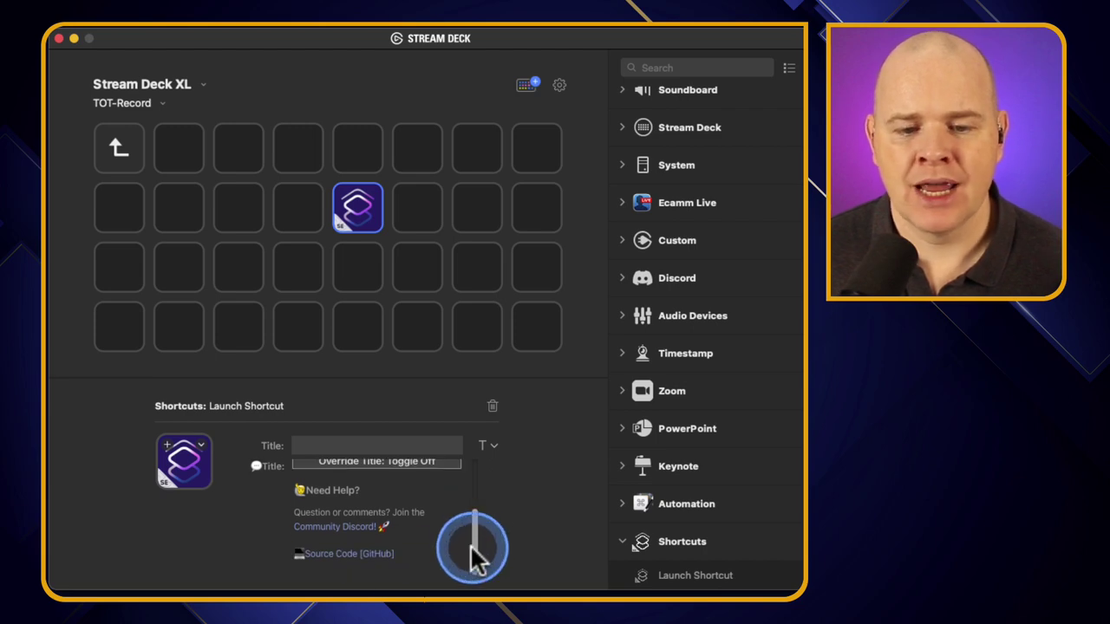
pyautogui.click(329, 534)
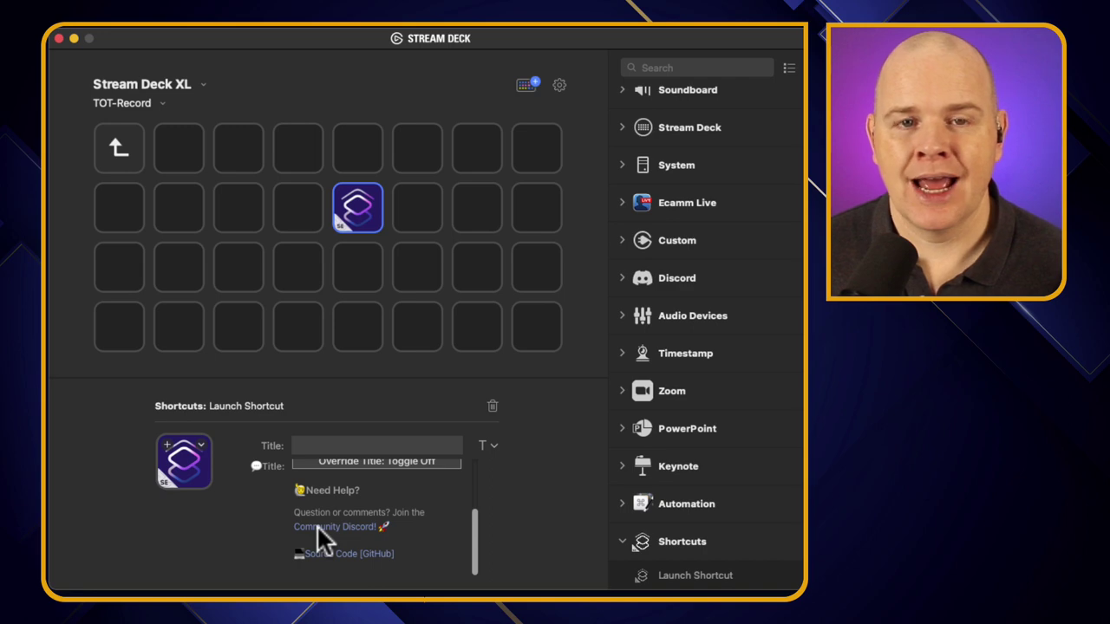
pyautogui.click(327, 527)
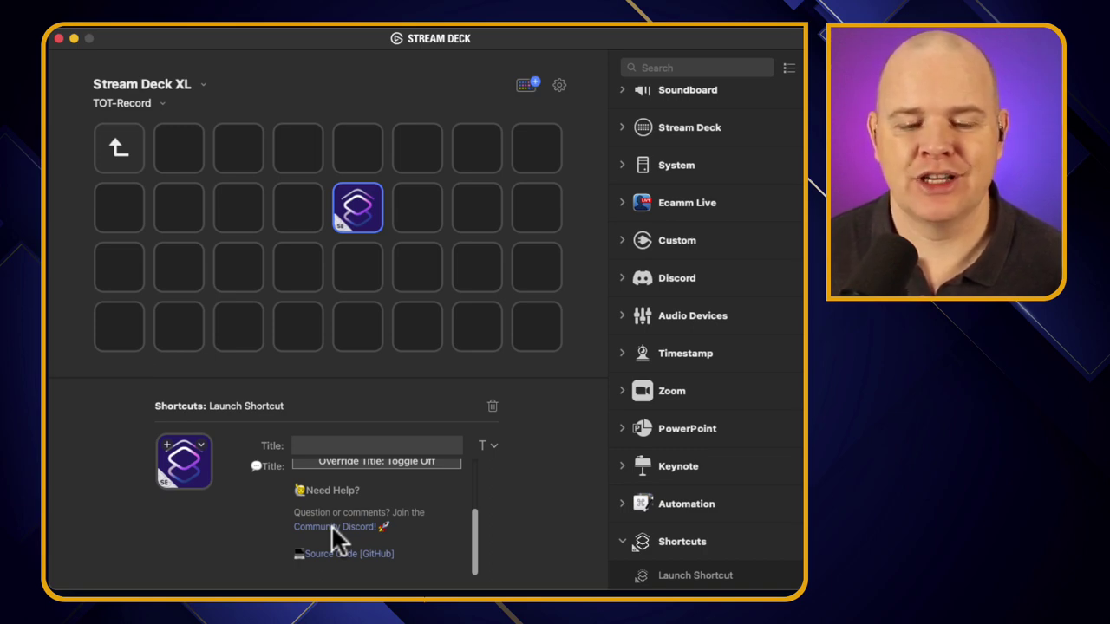
pyautogui.click(338, 526)
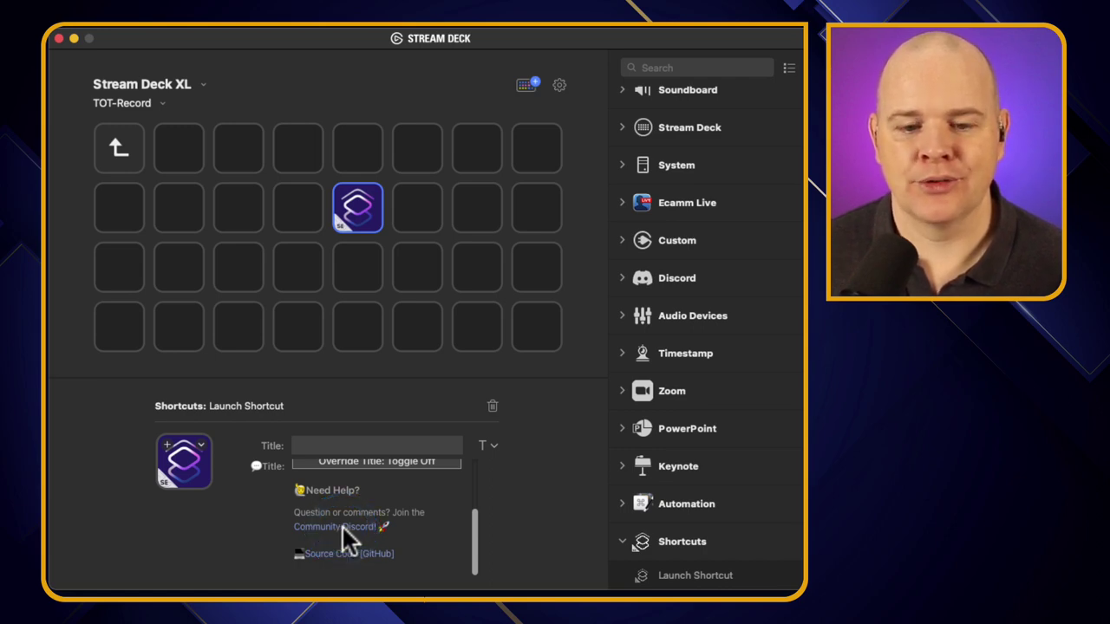
pyautogui.moveTo(341, 524)
pyautogui.mouseDown()
pyautogui.moveTo(356, 528)
pyautogui.moveTo(318, 524)
pyautogui.moveTo(345, 487)
pyautogui.moveTo(568, 461)
pyautogui.moveTo(450, 436)
pyautogui.moveTo(327, 508)
pyautogui.mouseUp()
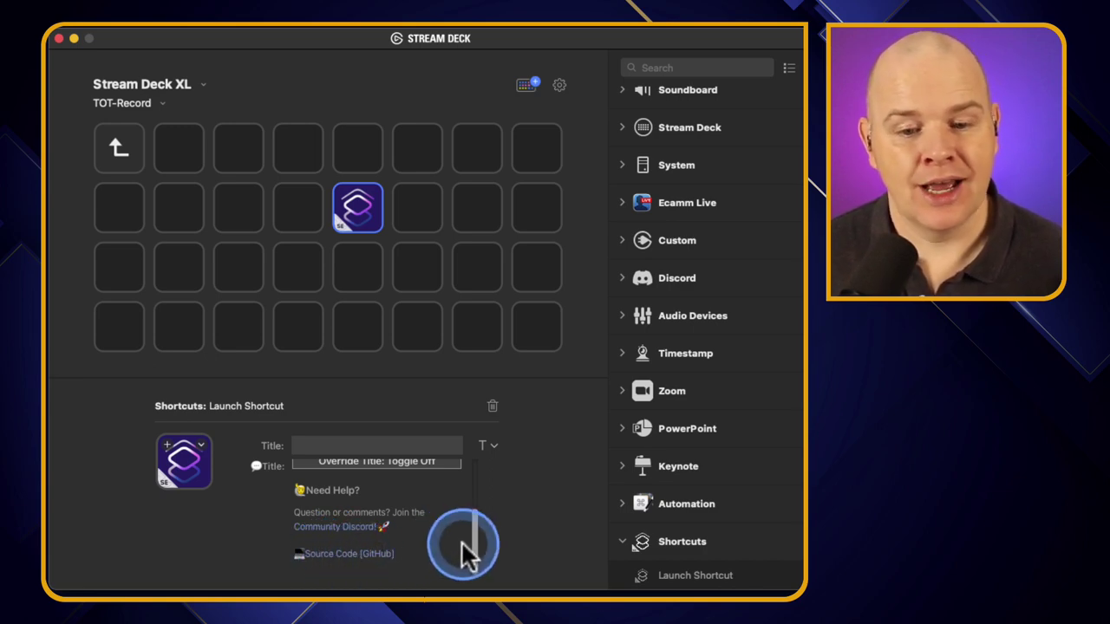
pyautogui.moveTo(476, 547); pyautogui.dragTo(481, 458)
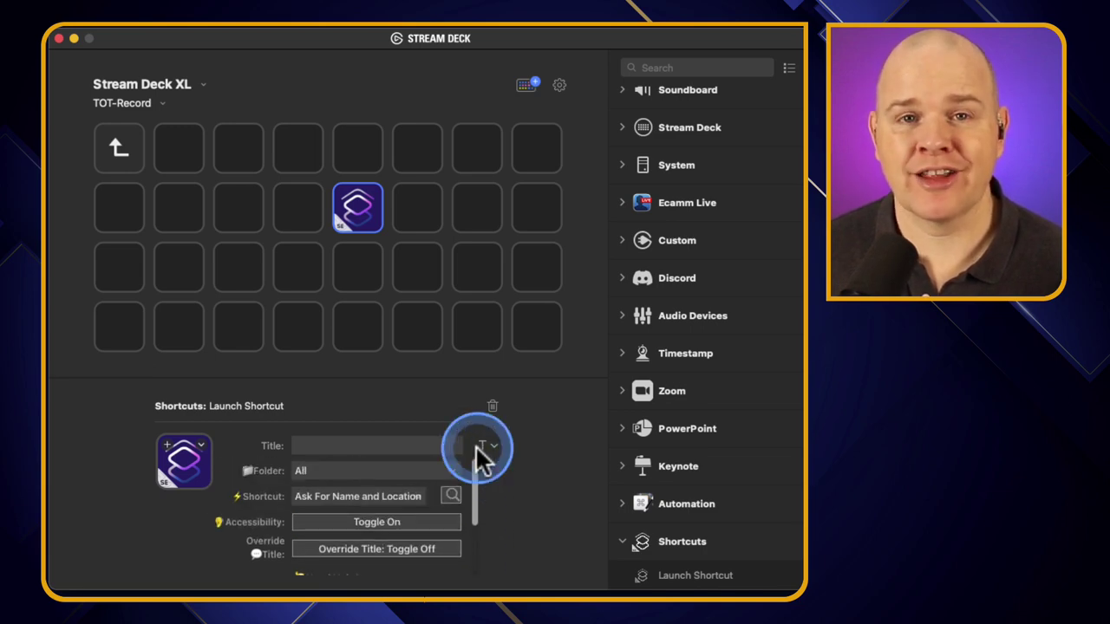
pyautogui.click(471, 458)
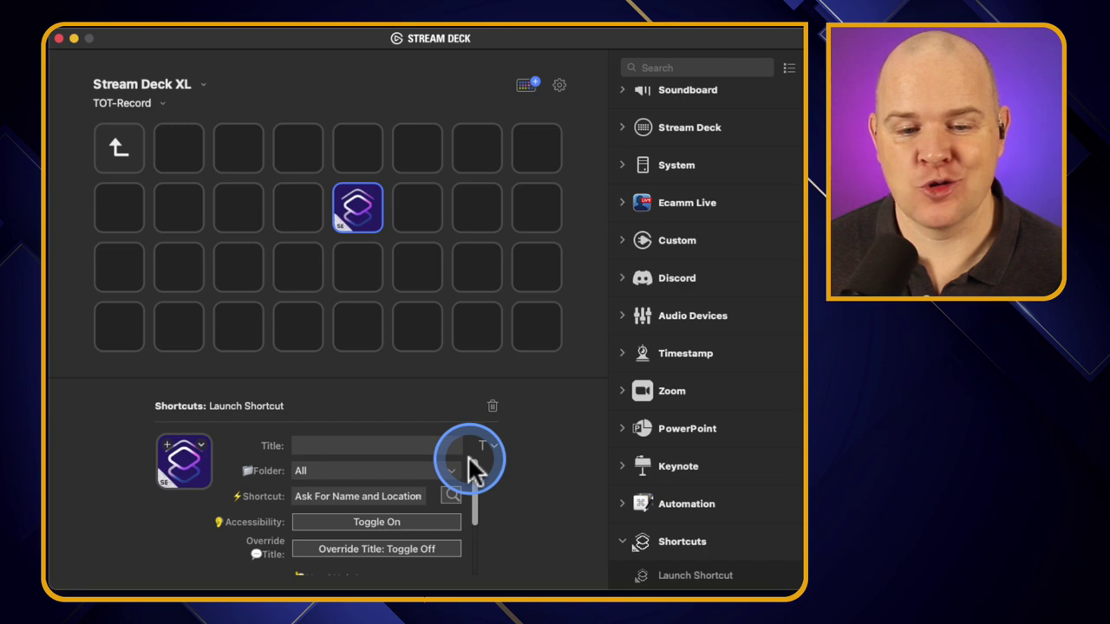
# - Clear the key selection and answer the shortcut's name prompt with a name
pyautogui.click(411, 280)
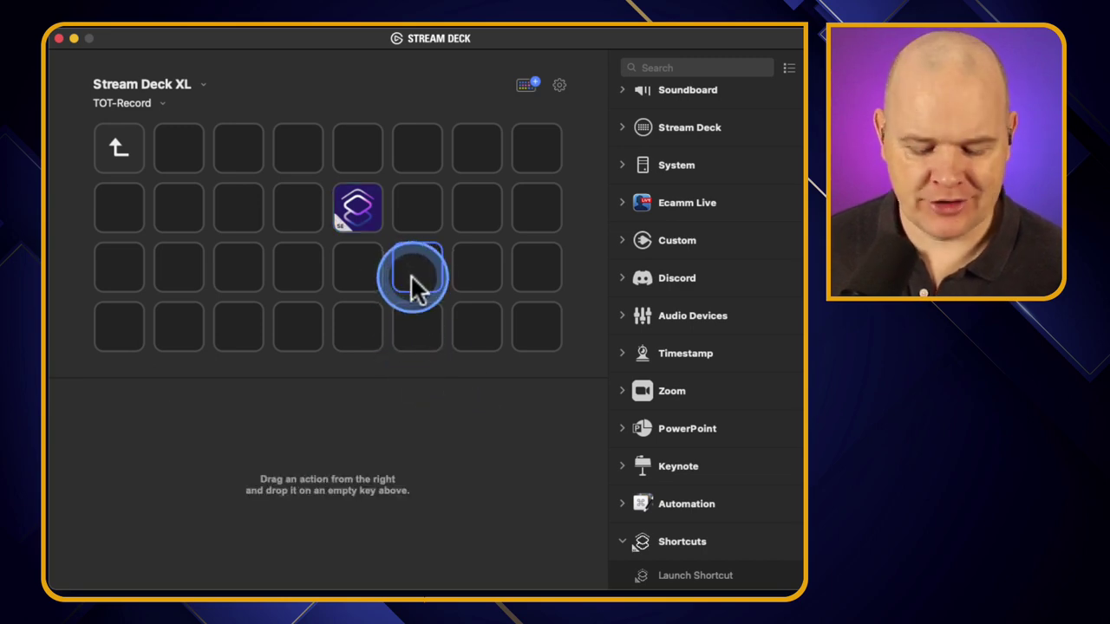
pyautogui.write('Alec')
pyautogui.click(445, 418)
pyautogui.click(436, 368)
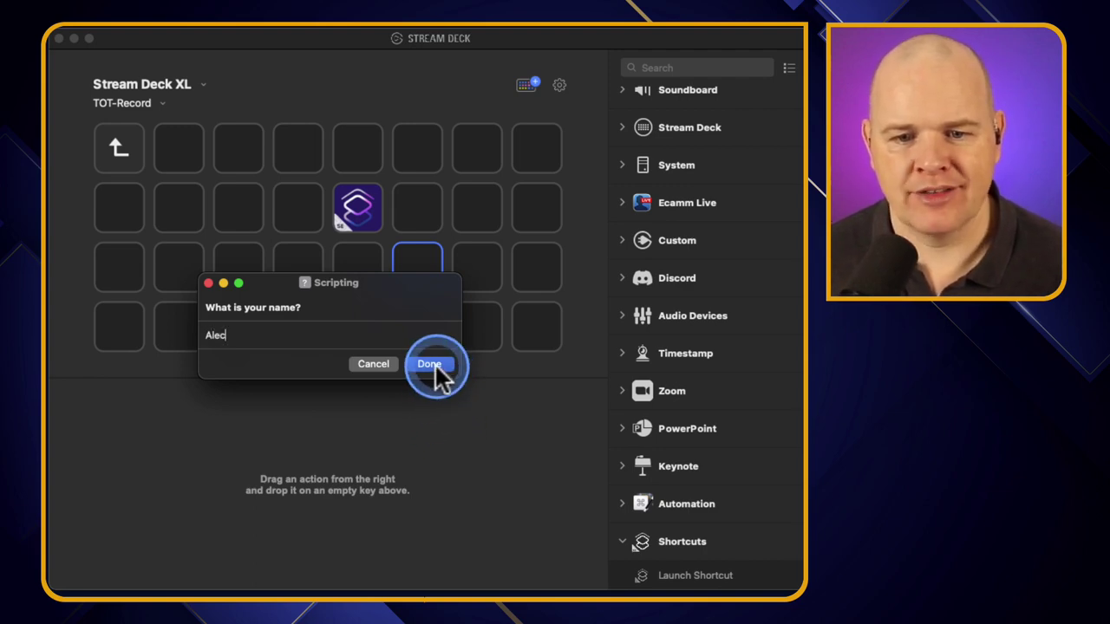
# - Answer 'Thailand' to the location prompt, then dismiss the resulting weather greeting
pyautogui.write('Rthailand')
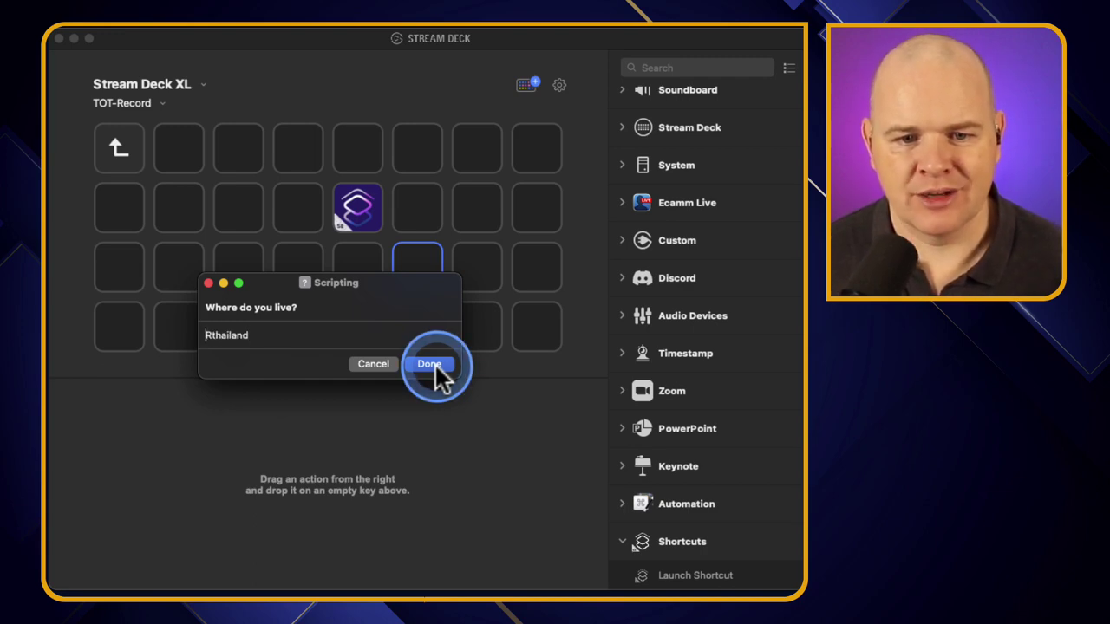
pyautogui.press('Delete')
pyautogui.press('Delete')
pyautogui.write('T')
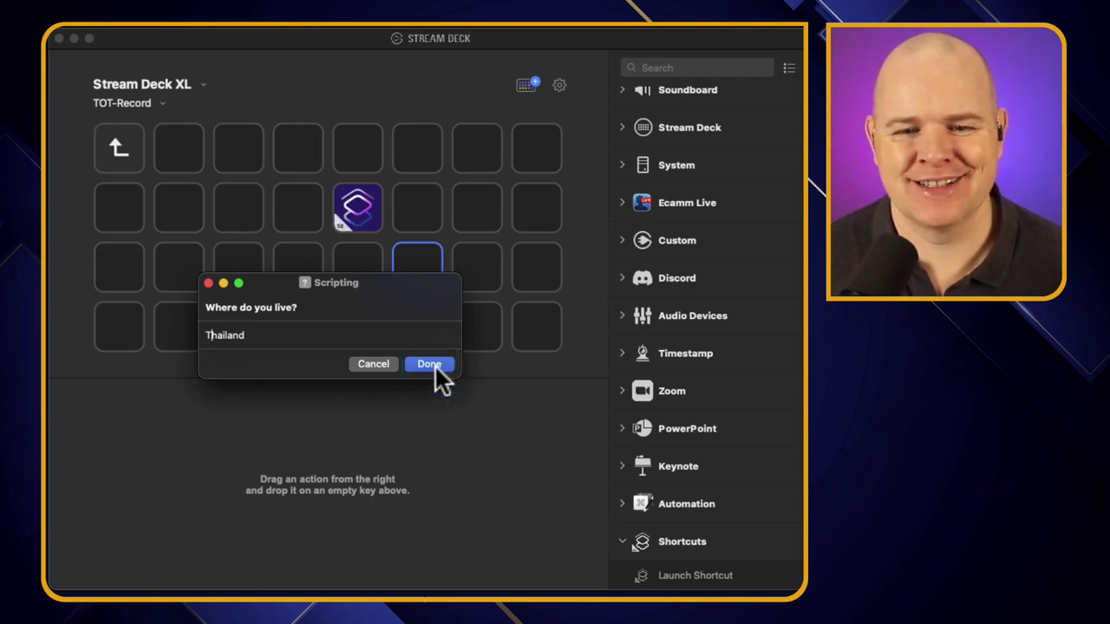
pyautogui.click(429, 364)
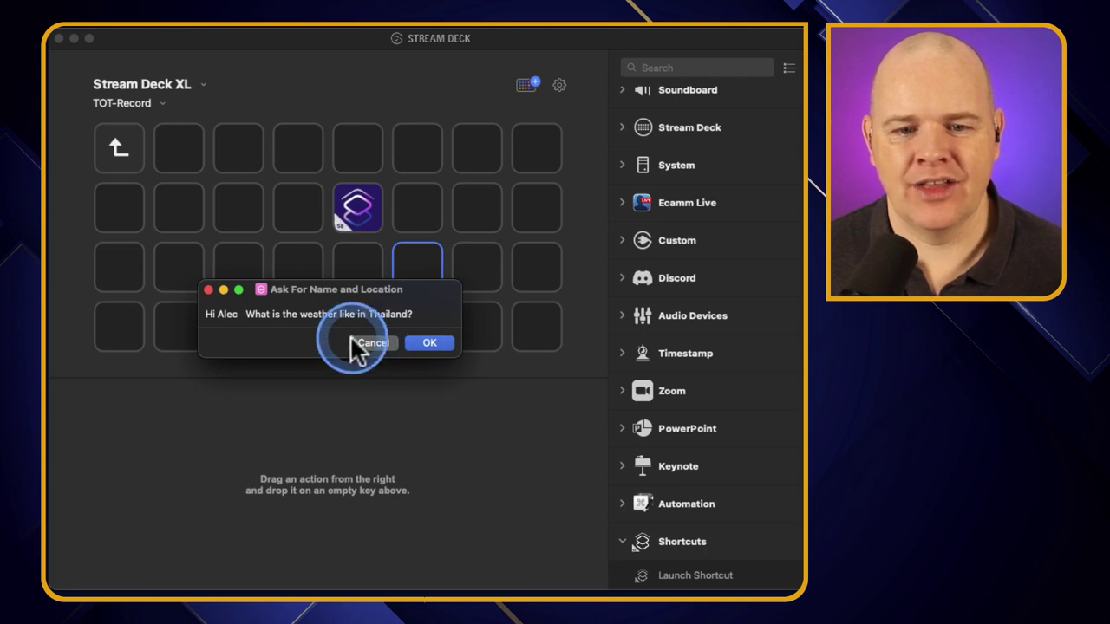
pyautogui.moveTo(419, 288); pyautogui.dragTo(432, 341)
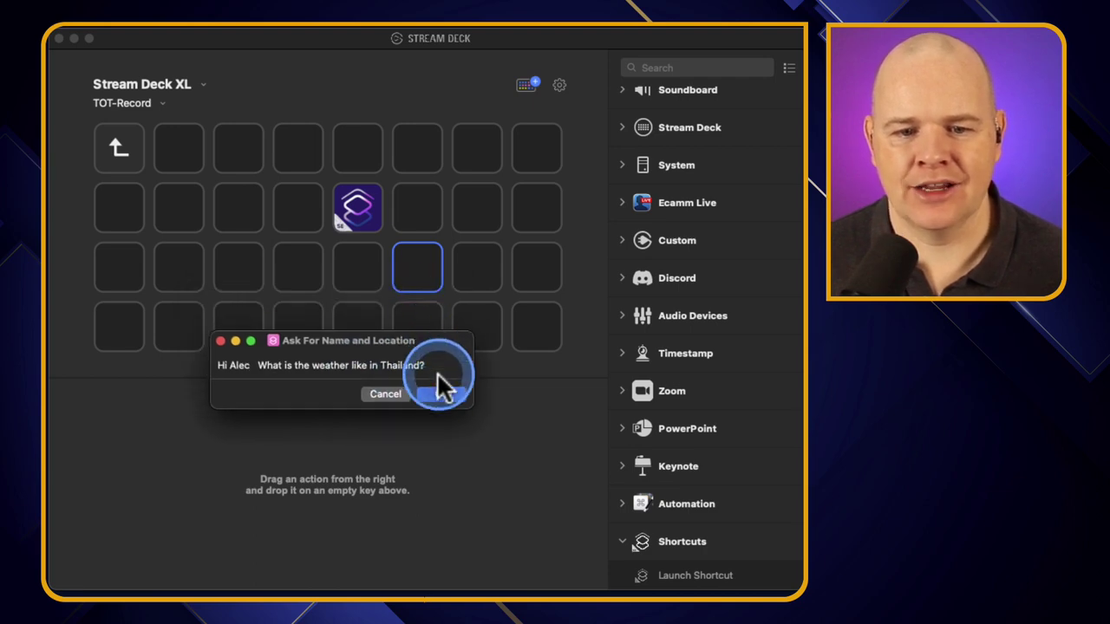
pyautogui.click(443, 395)
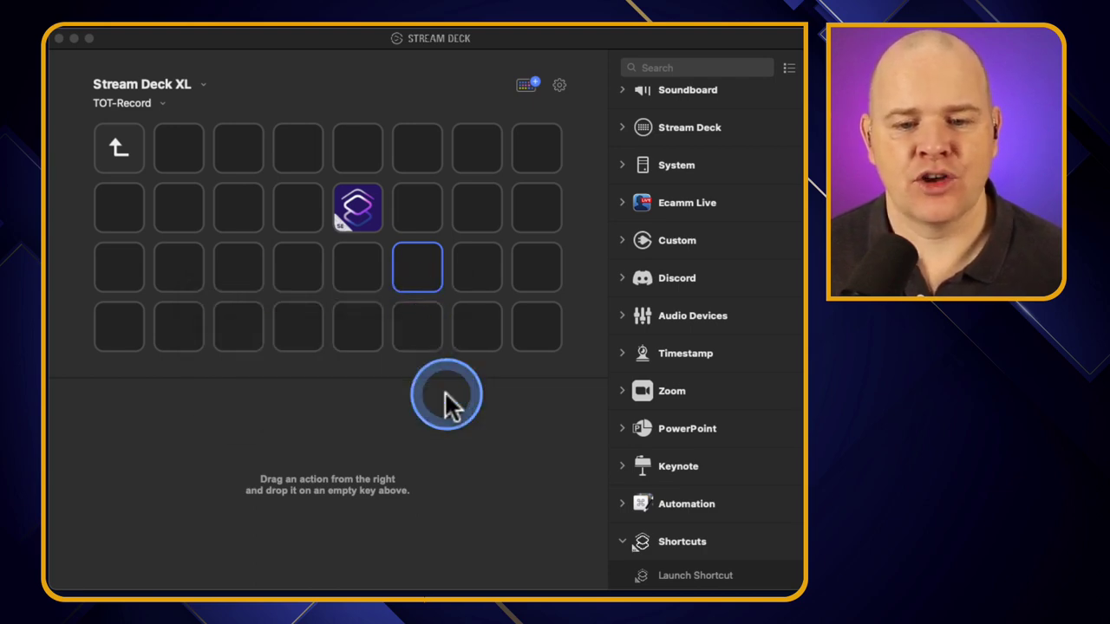